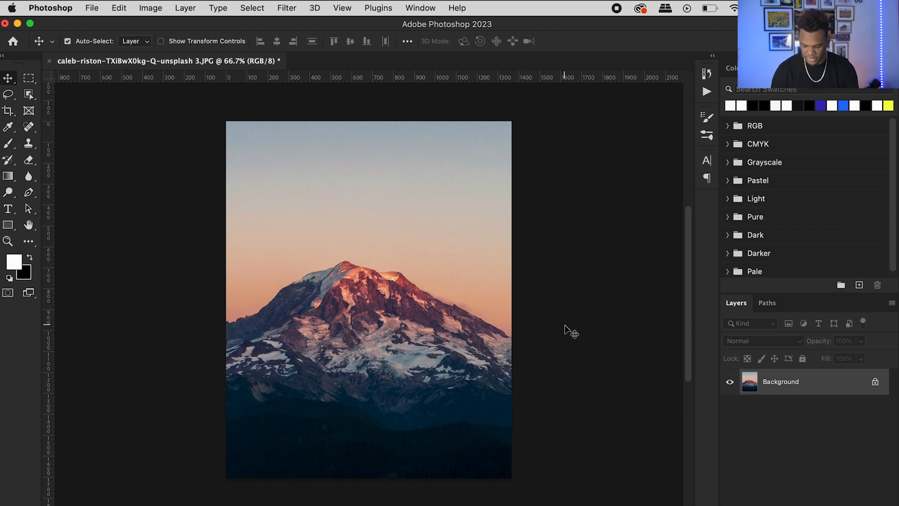
Duplicate the Background photo layer and select the sky on the copy.
key(super+j)
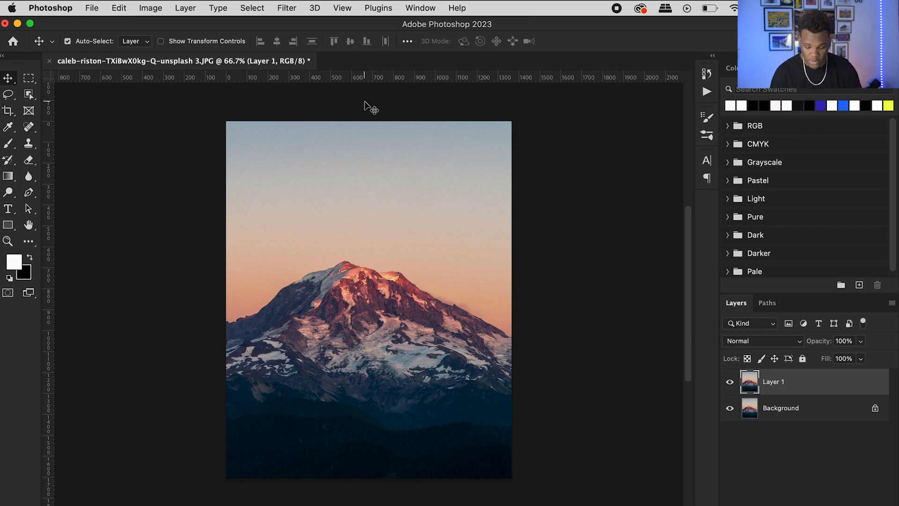
click(255, 9)
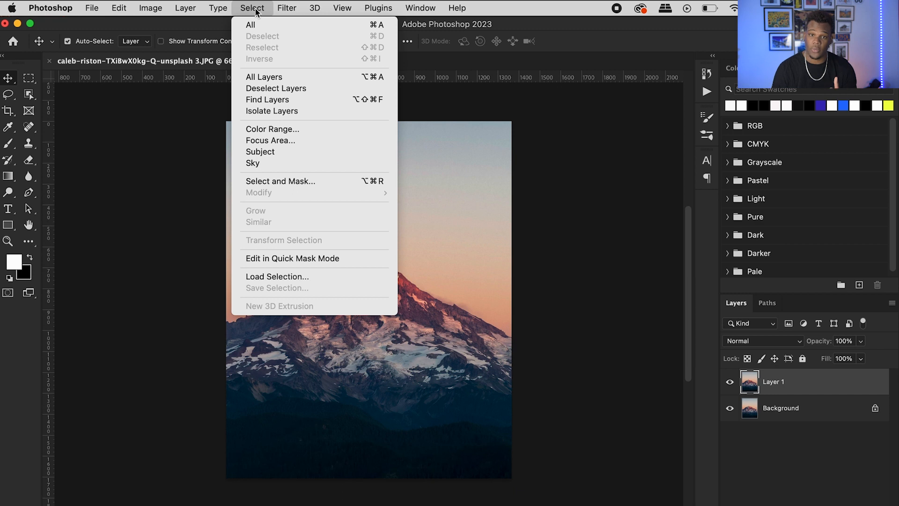
click(310, 163)
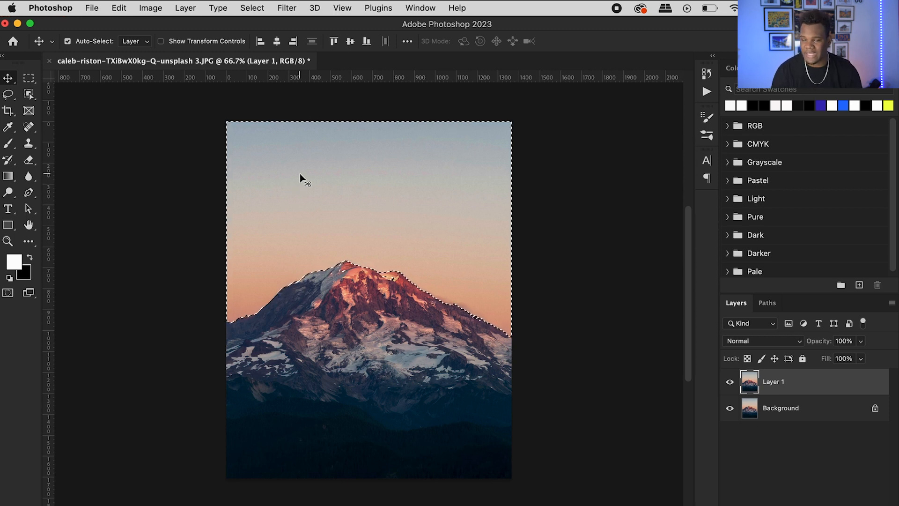
Invert the sky selection and apply it as a layer mask on Layer 1, checking the mountain cutout with the Background hidden.
click(251, 9)
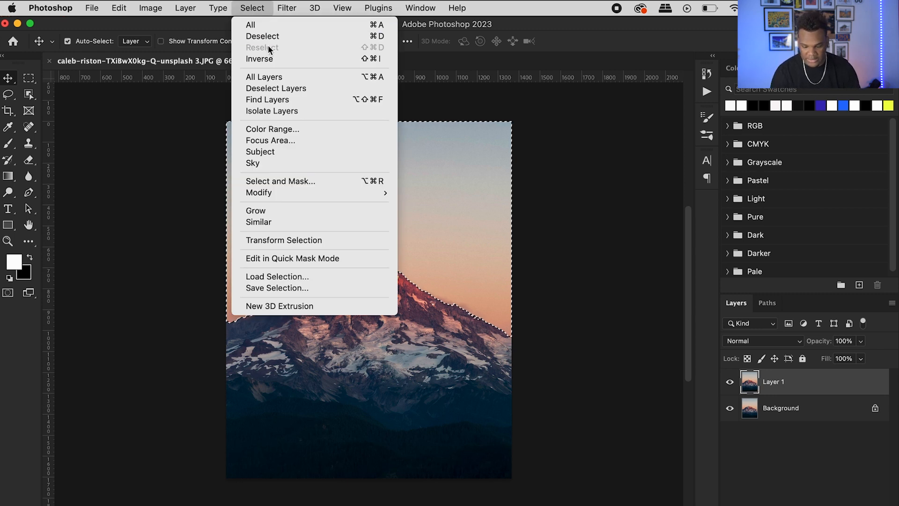
click(255, 59)
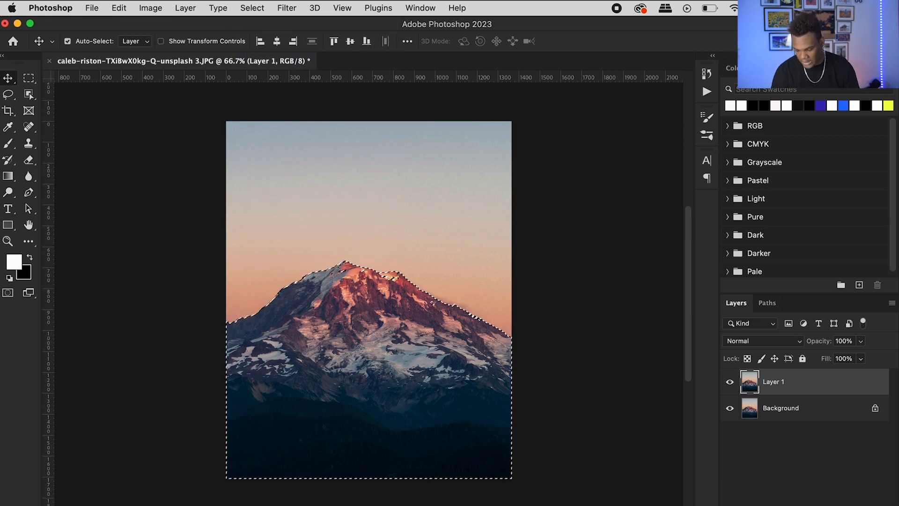
click(796, 504)
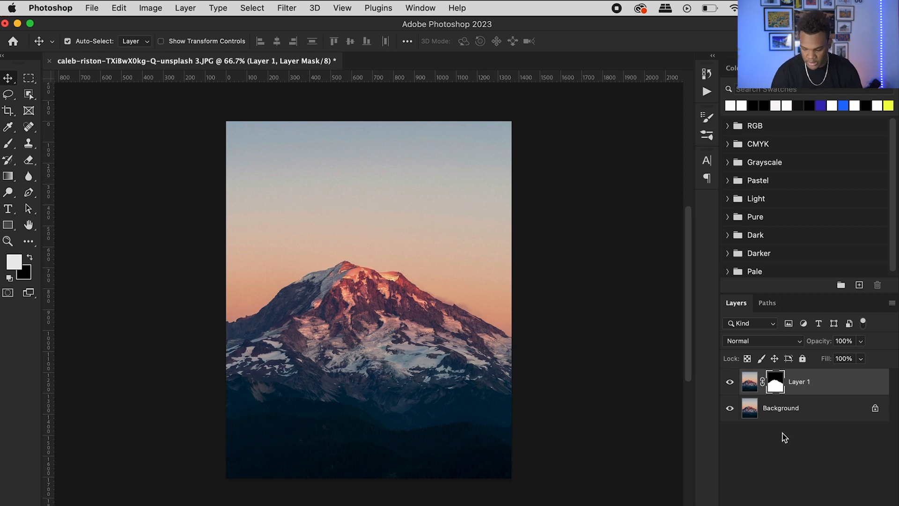
click(729, 408)
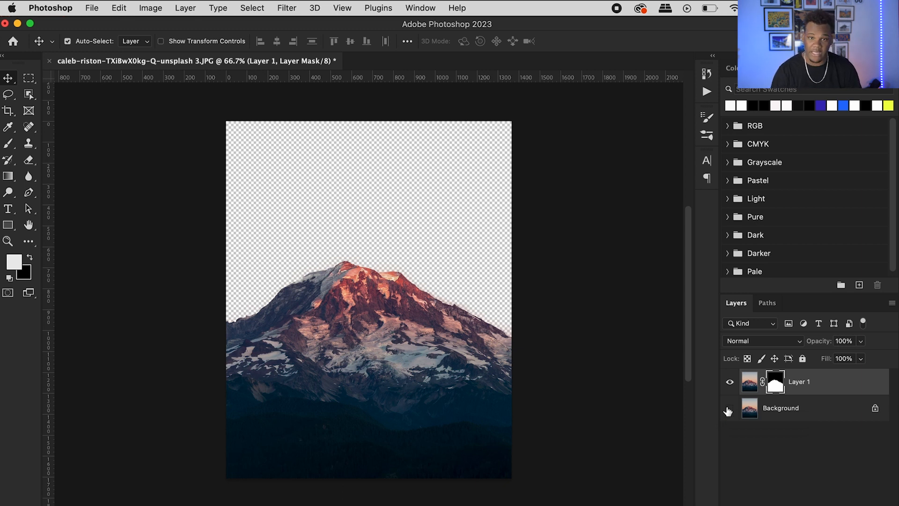
click(729, 409)
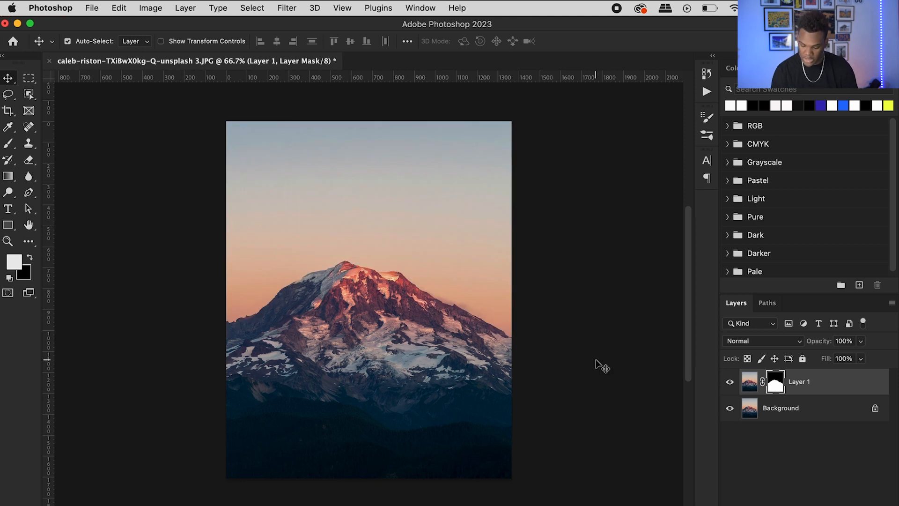
Add the white Arial Black text "Yes, Soy Wander" over the mountain peak.
key(t)
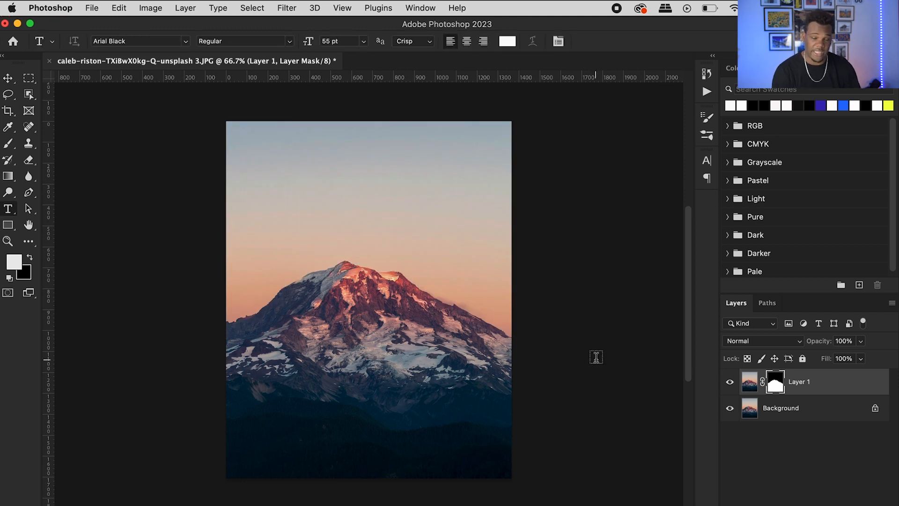
click(309, 263)
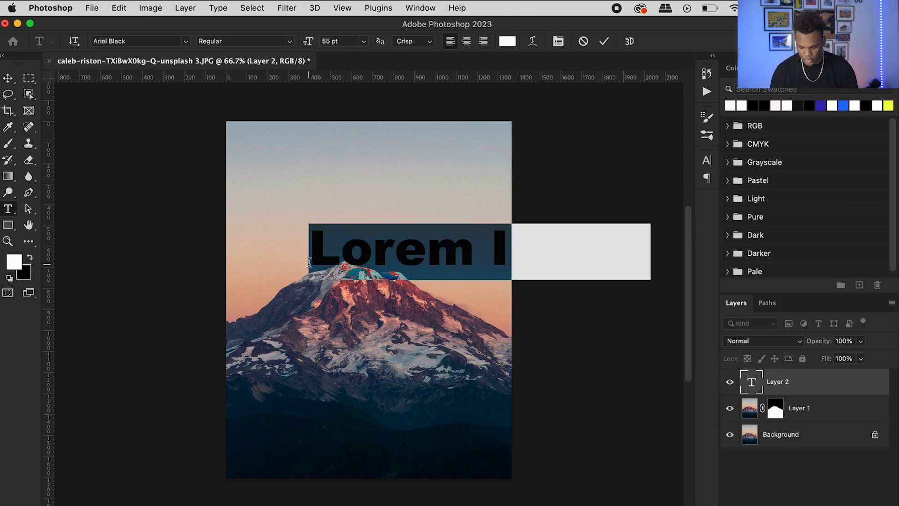
text(Ye)
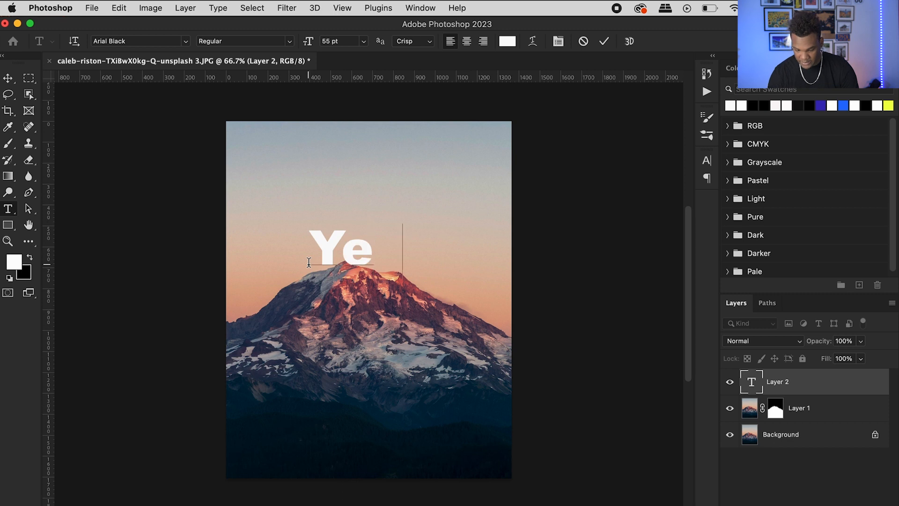
text(s,)
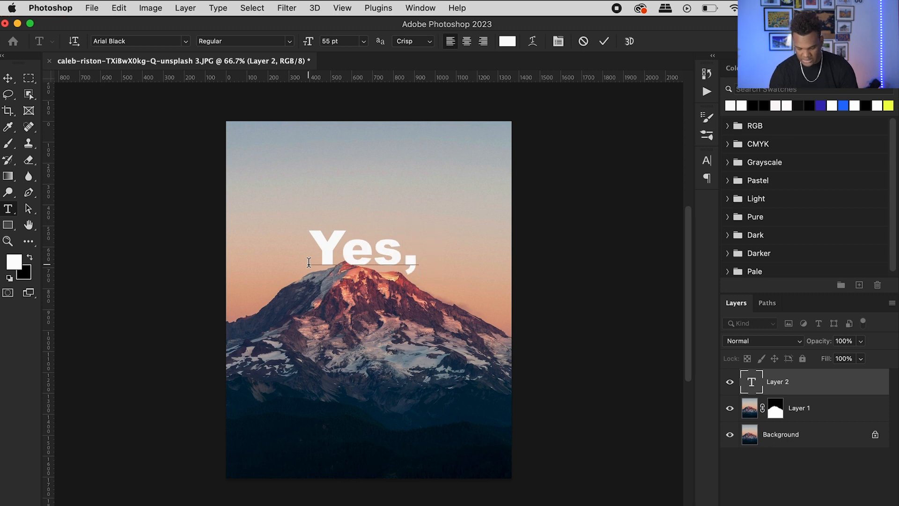
text( Soy Fluen)
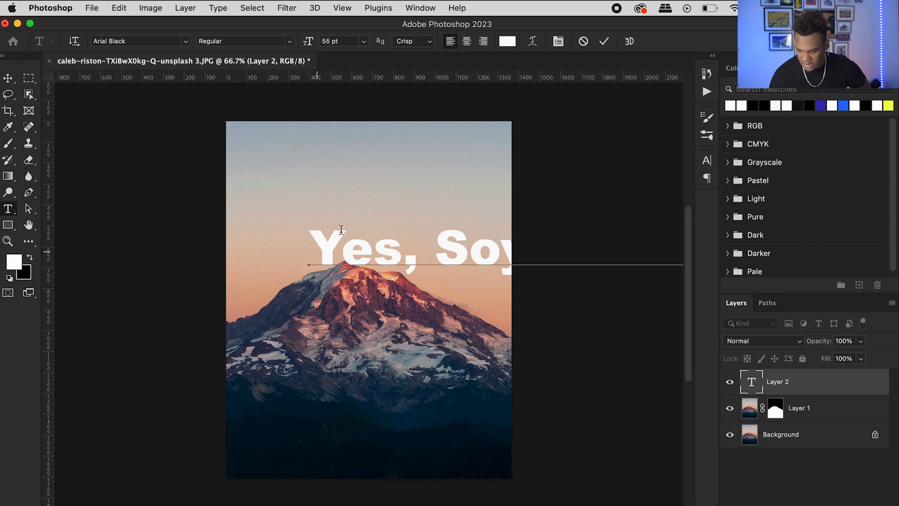
click(604, 41)
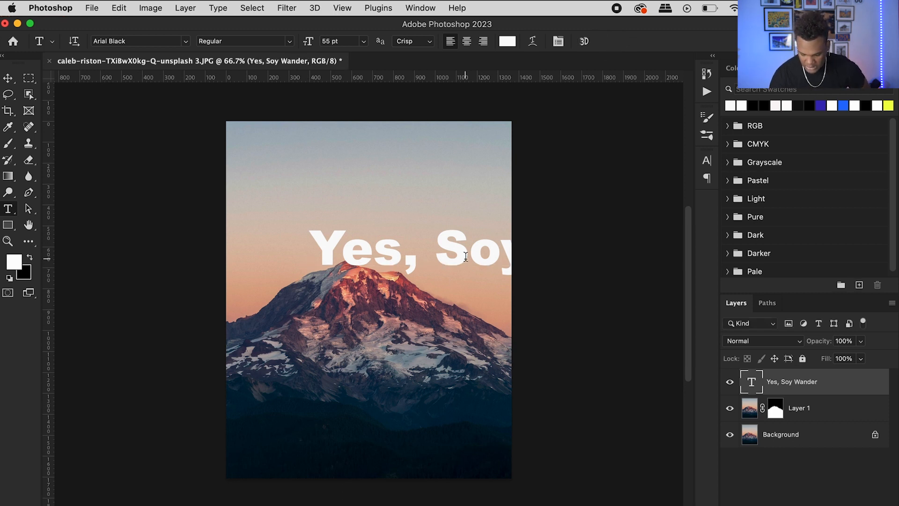
Scale the text proportionally to about 63% and center it across the image so it overlaps the mountain peak.
key(v)
drag(477, 251, 356, 260)
key(super+t)
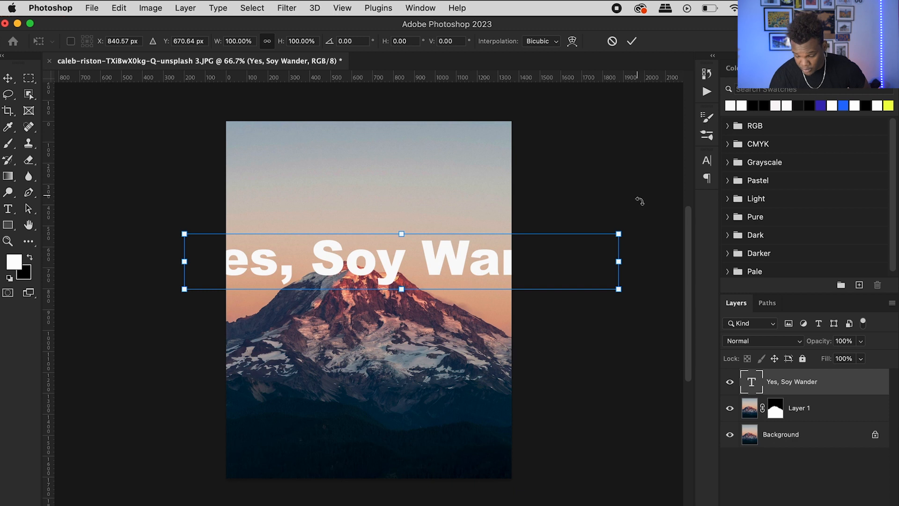
drag(615, 233, 494, 249)
drag(398, 270, 431, 268)
drag(522, 251, 488, 256)
mouse_move(424, 268)
mouse_down()
mouse_move(440, 262)
mouse_move(421, 264)
mouse_up()
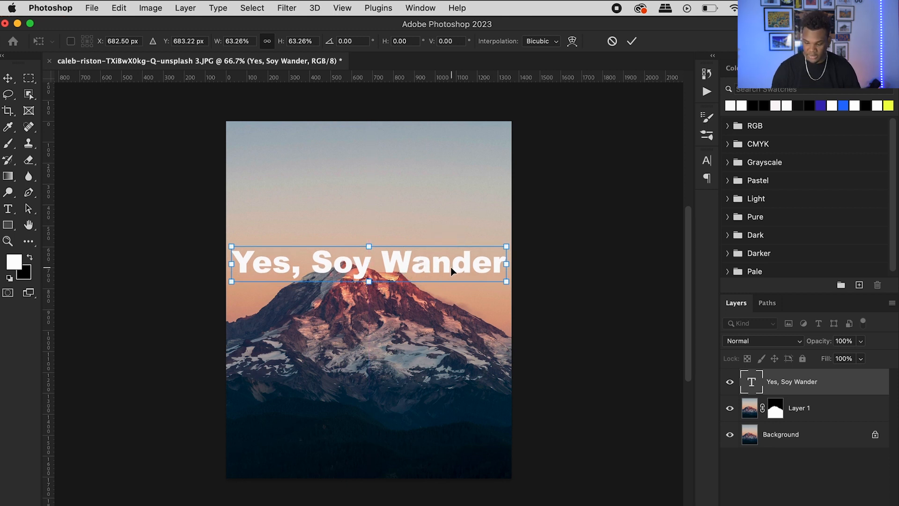
key(Return)
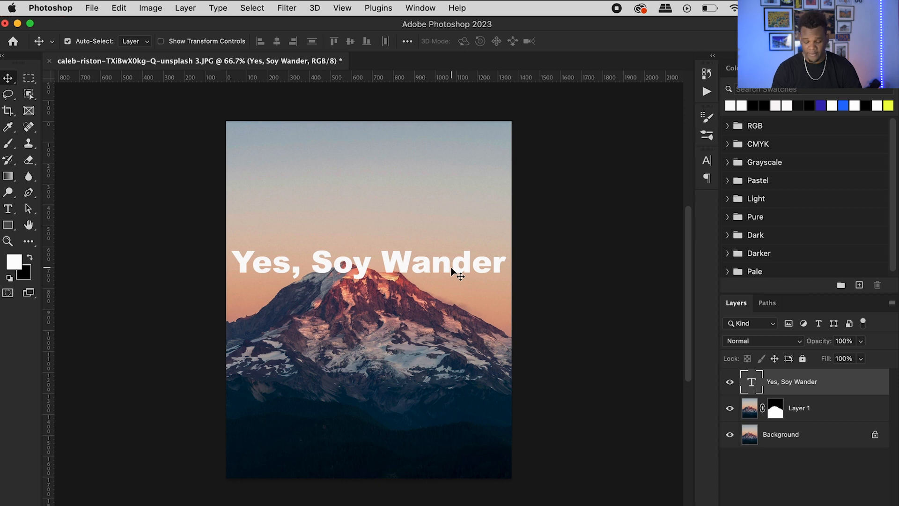
Duplicate the text layer and convert the copy to a shape.
key(ctrl+j)
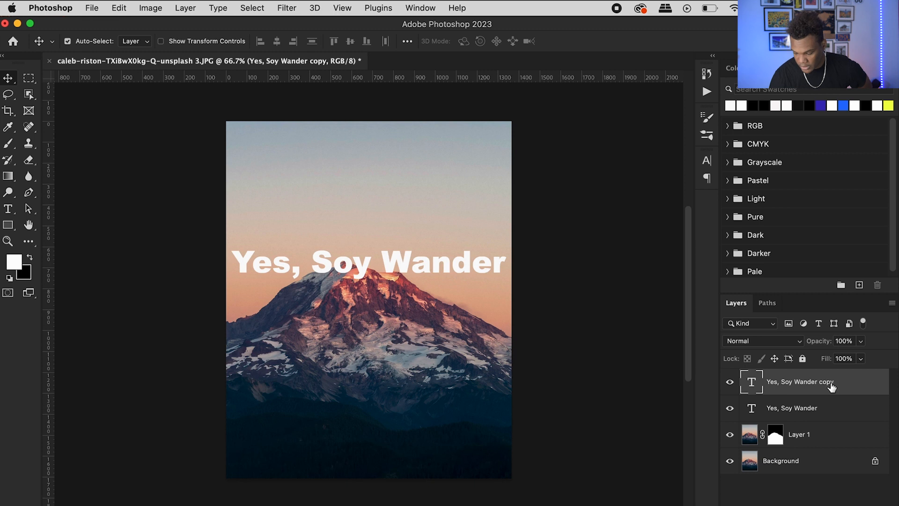
right_click(817, 376)
scroll(762, 440, down, 10)
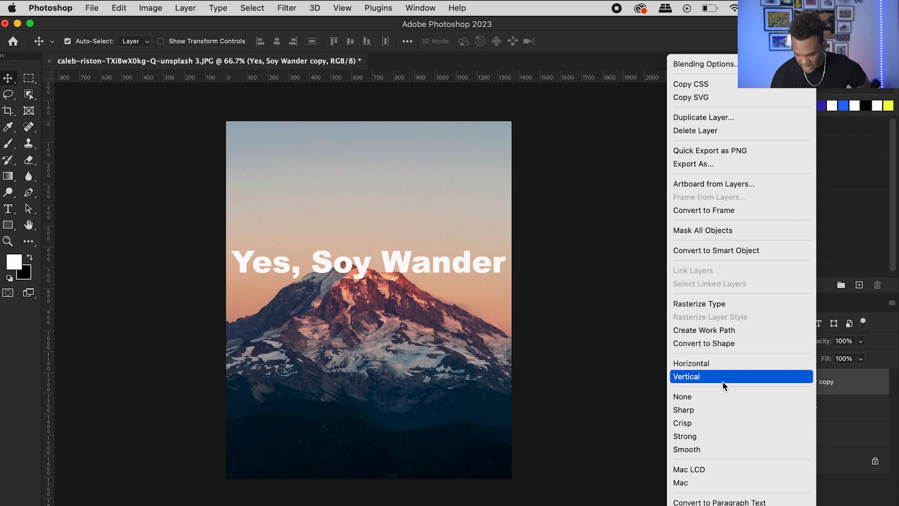
click(709, 345)
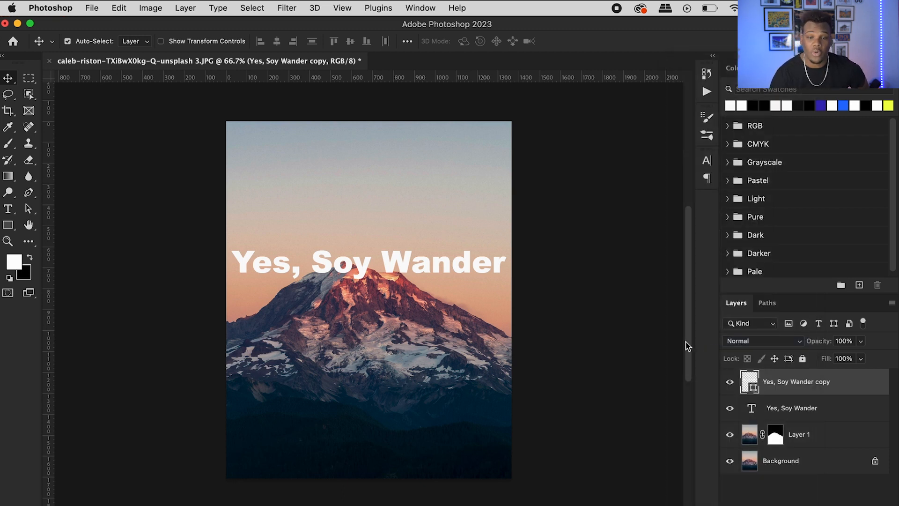
Give the text shape no fill and a white stroke 10 px wide.
click(7, 229)
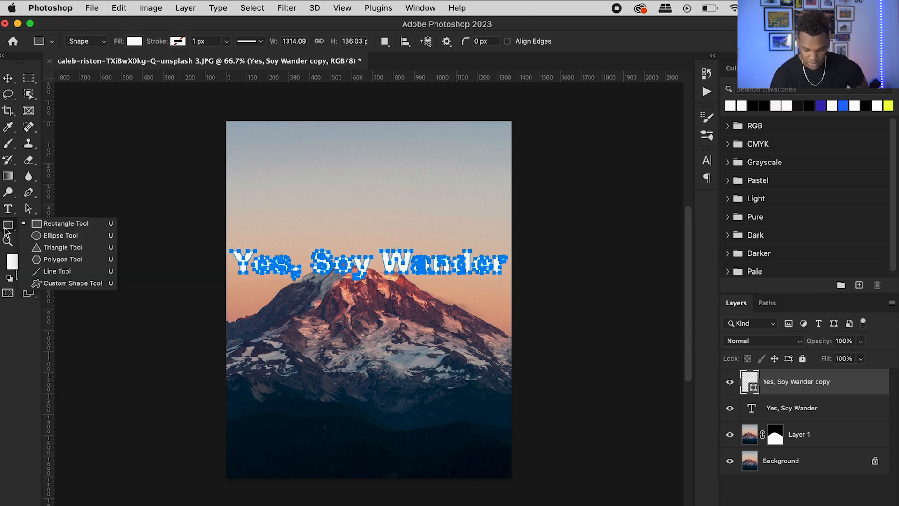
click(135, 42)
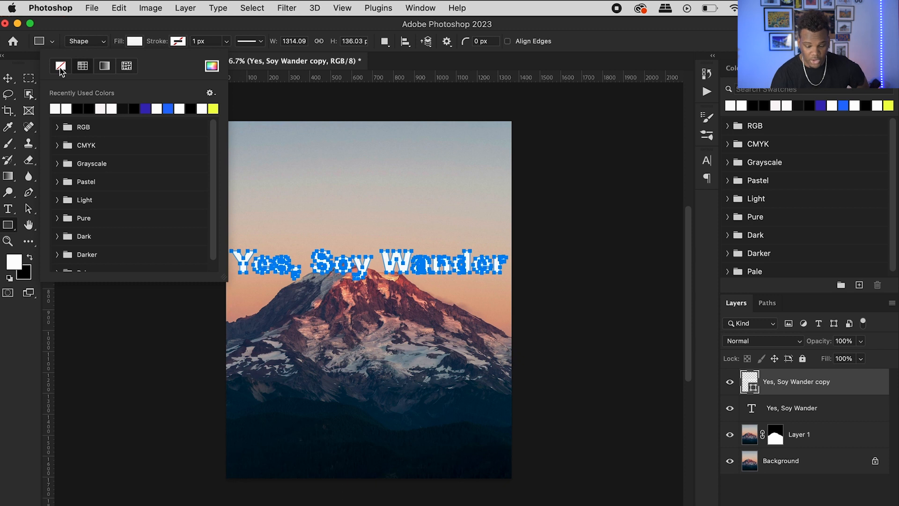
click(60, 68)
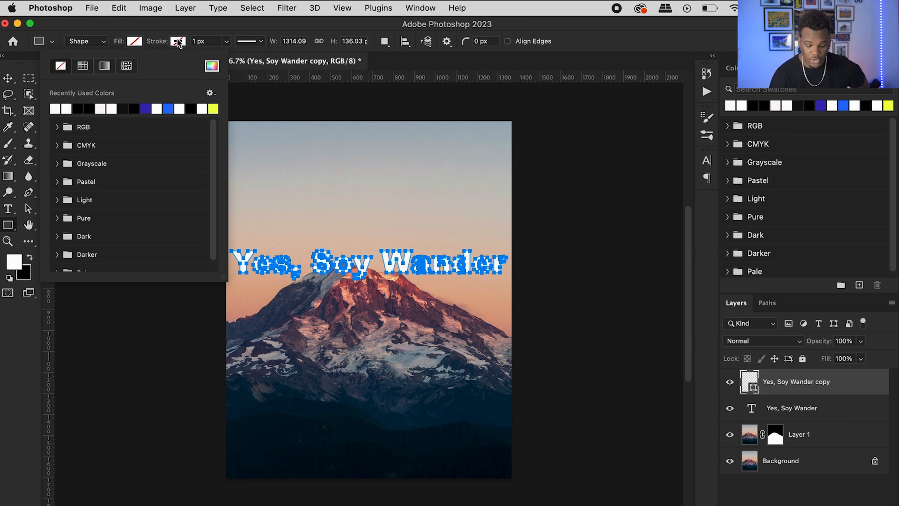
click(179, 42)
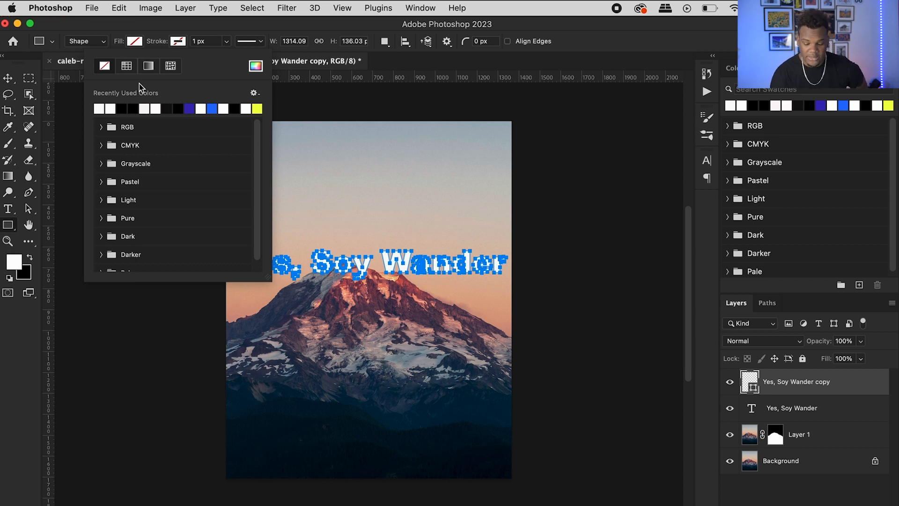
click(102, 111)
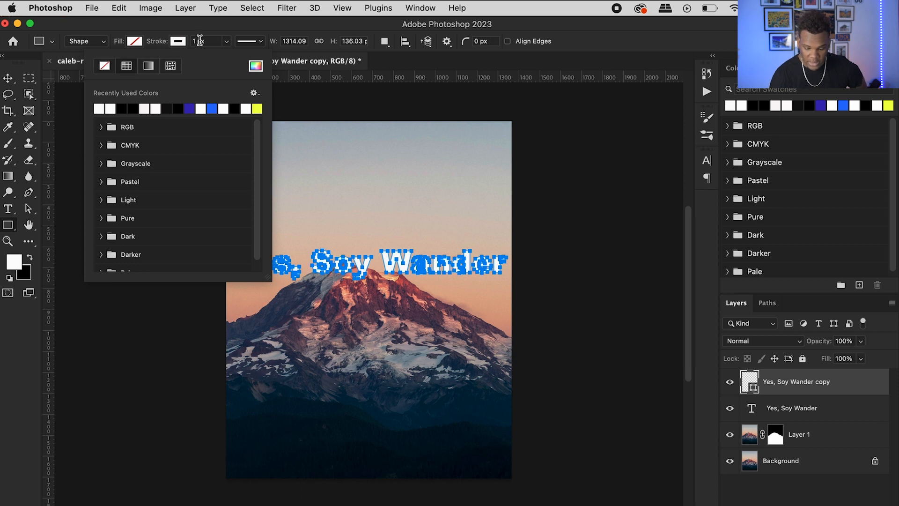
click(200, 41)
text(1)
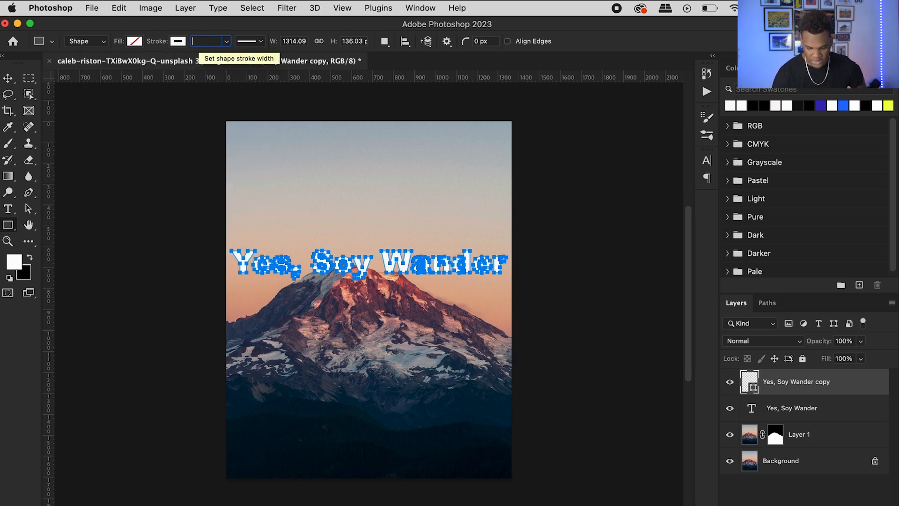
text(0)
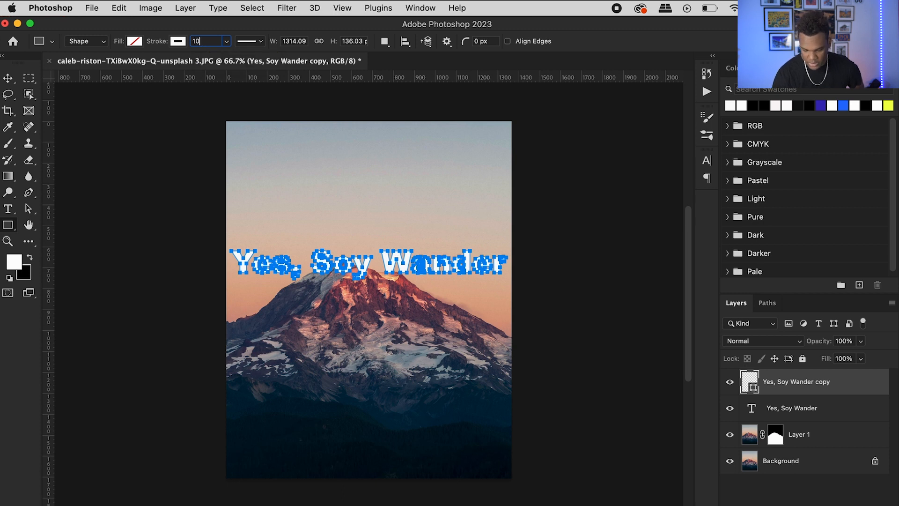
key(Return)
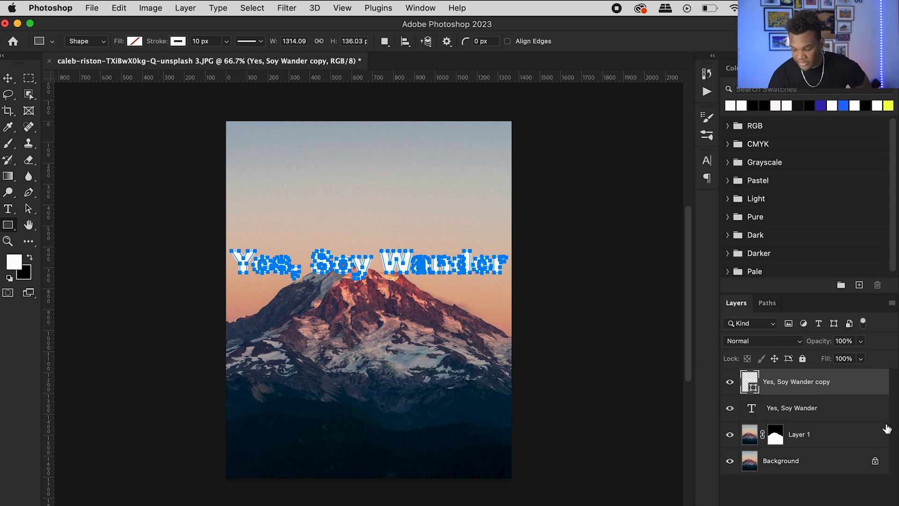
Place the original text layer beneath the masked mountain layer and inspect the overlap at the peak up close.
click(793, 410)
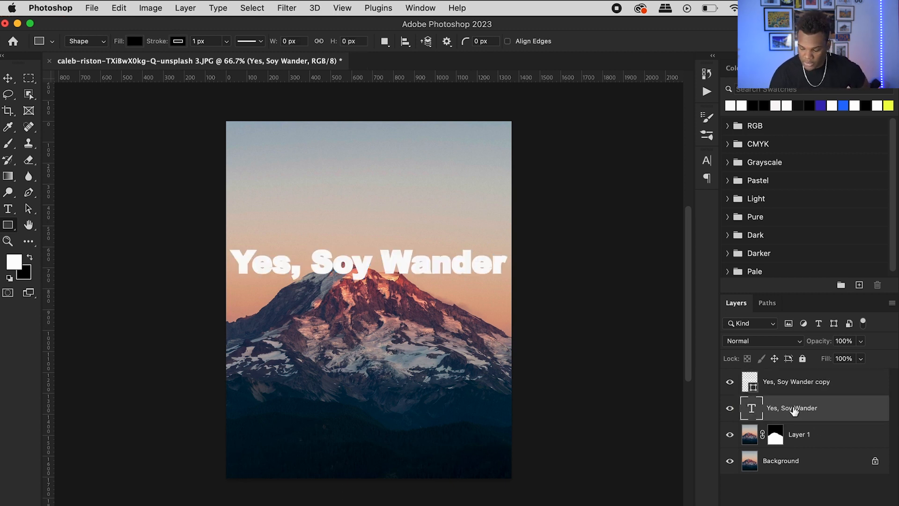
drag(794, 410, 798, 450)
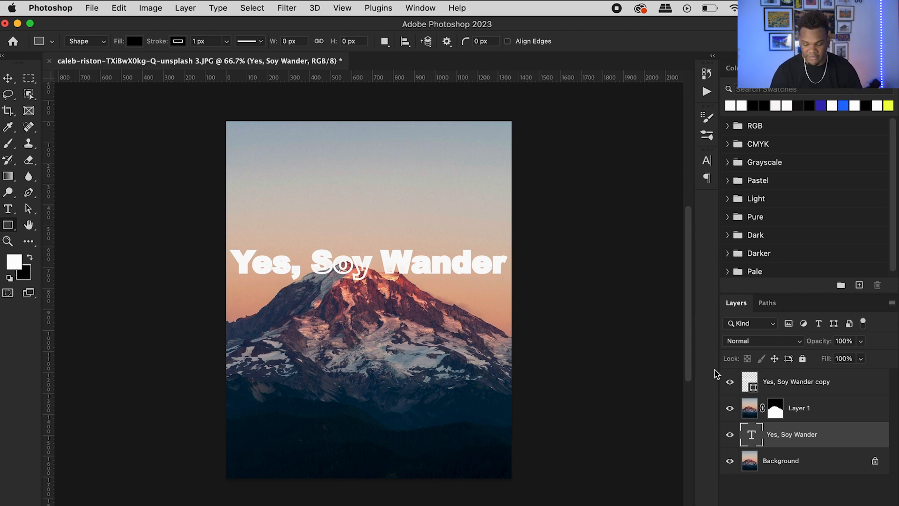
key(z)
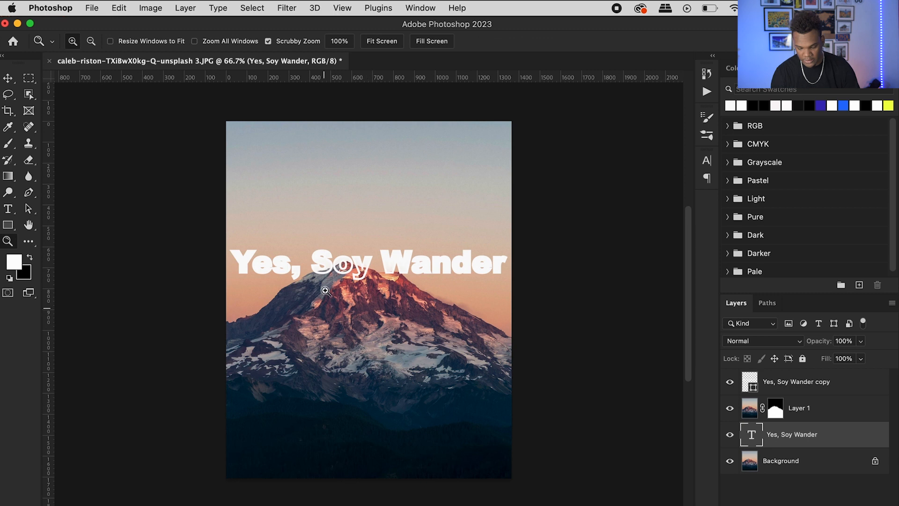
drag(333, 271, 392, 270)
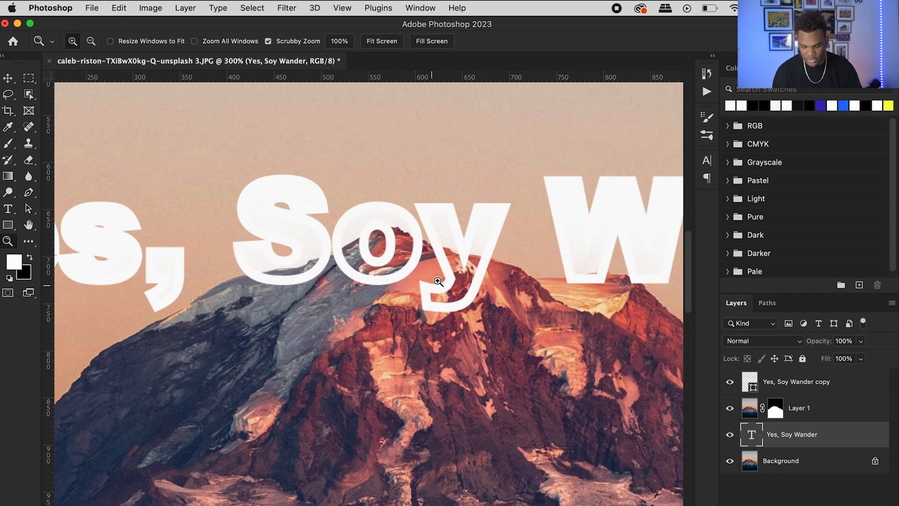
right_click(437, 259)
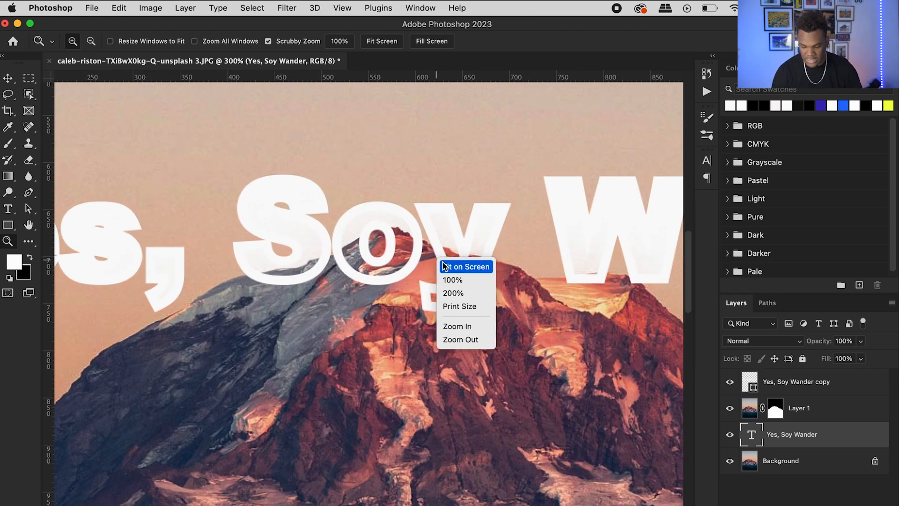
click(443, 266)
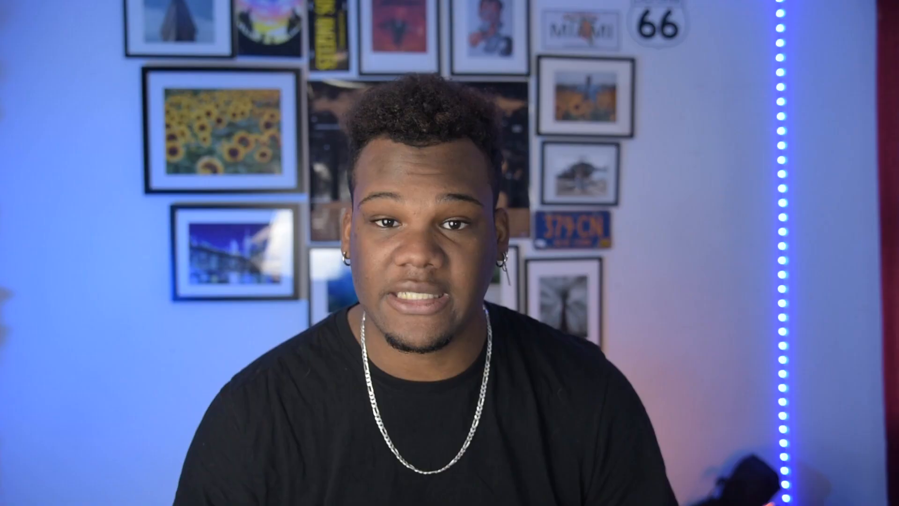